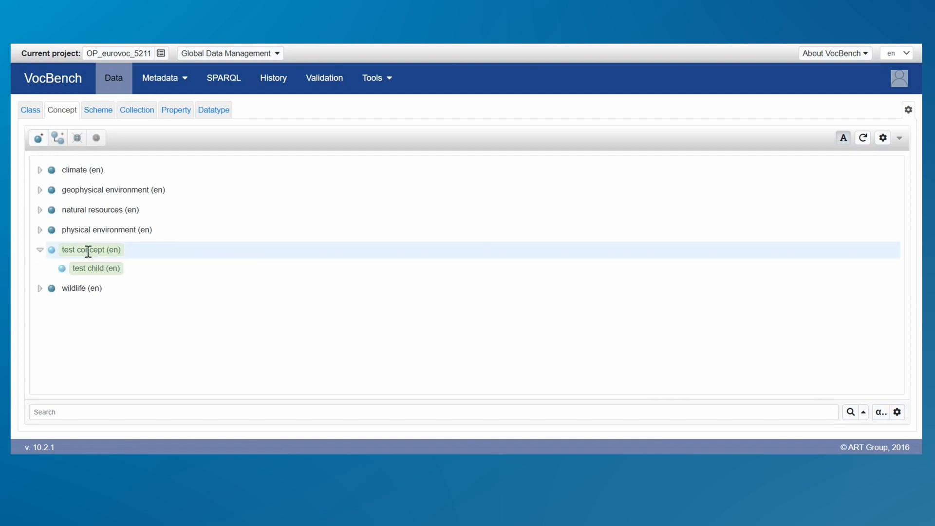
# Add the German (de) preferred label "test concept DE" to the concept "test concept".
pyautogui.click(88, 250)
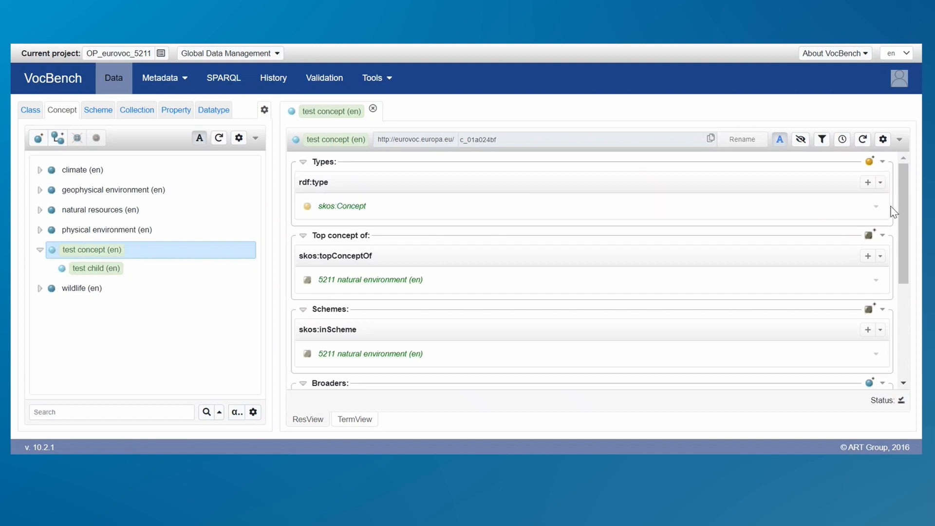
pyautogui.moveTo(898, 199); pyautogui.dragTo(895, 317)
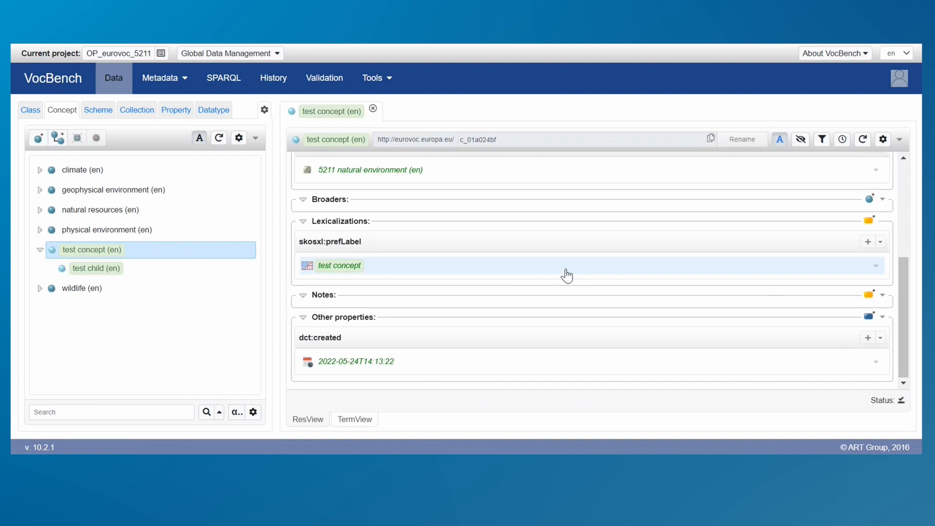
pyautogui.click(867, 241)
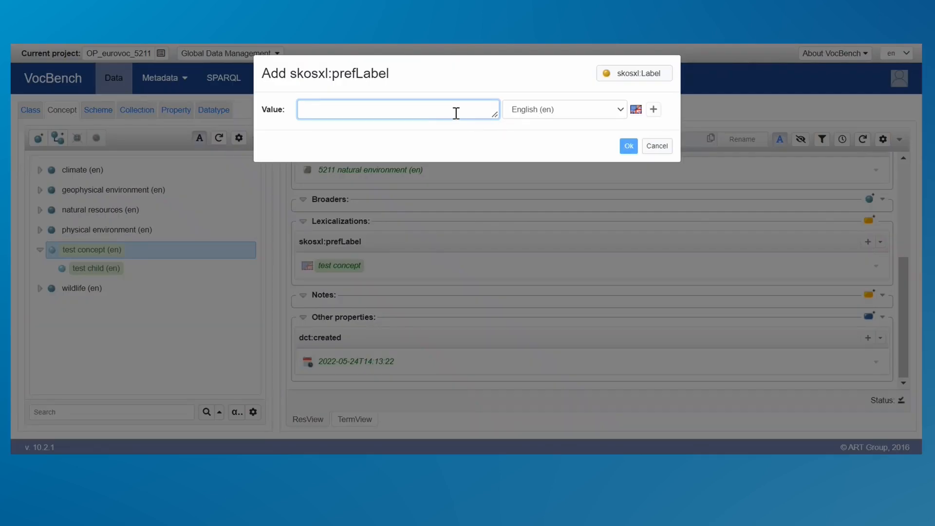
pyautogui.write('test con')
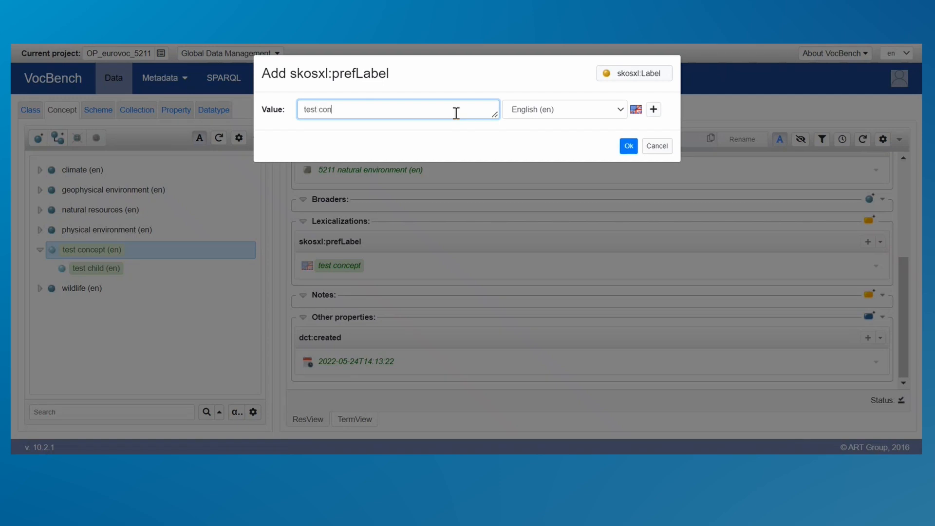
pyautogui.write('cept DE')
pyautogui.click(565, 115)
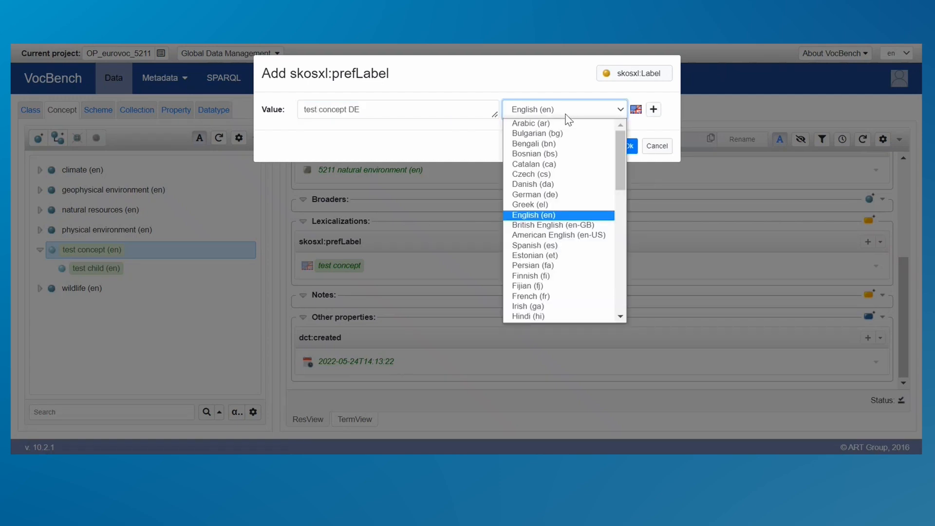
pyautogui.click(565, 195)
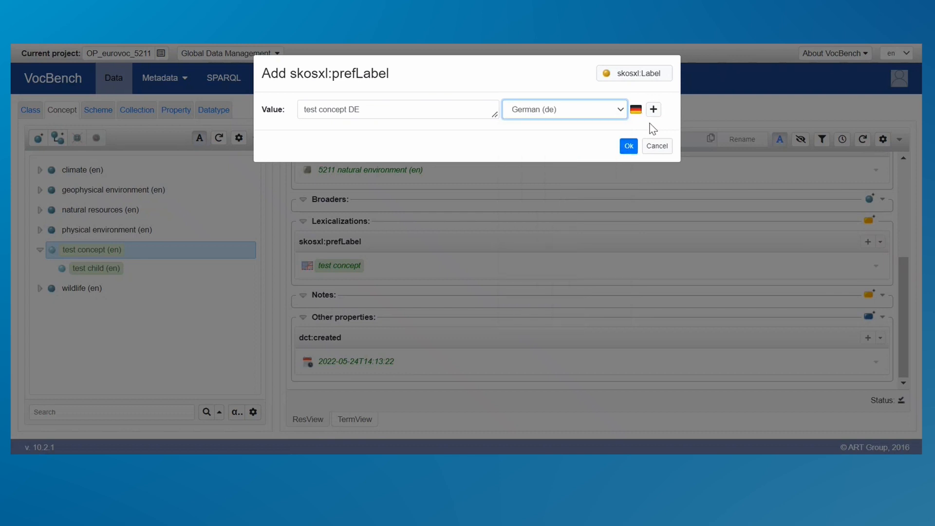
pyautogui.click(628, 146)
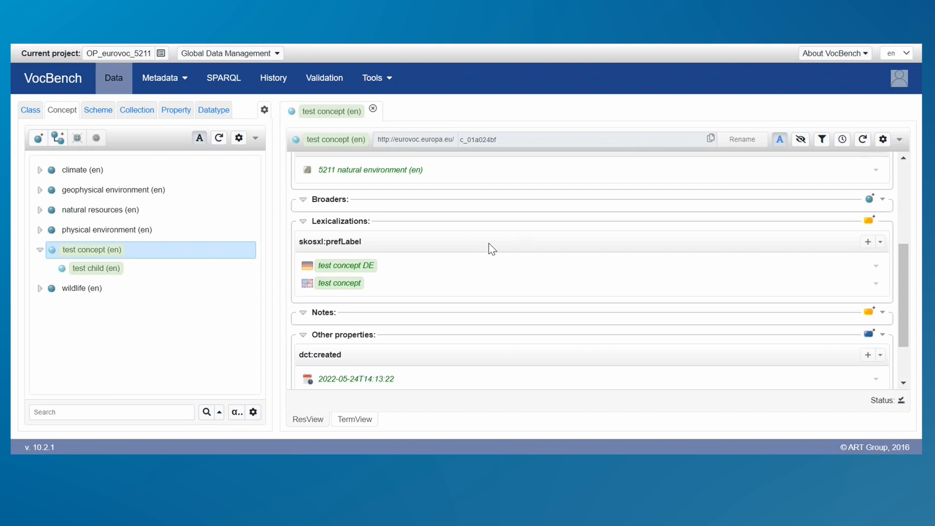
# Start another set of preferred labels for "test concept" and add the Czech (cs) value "test concept CS" to it.
pyautogui.click(868, 243)
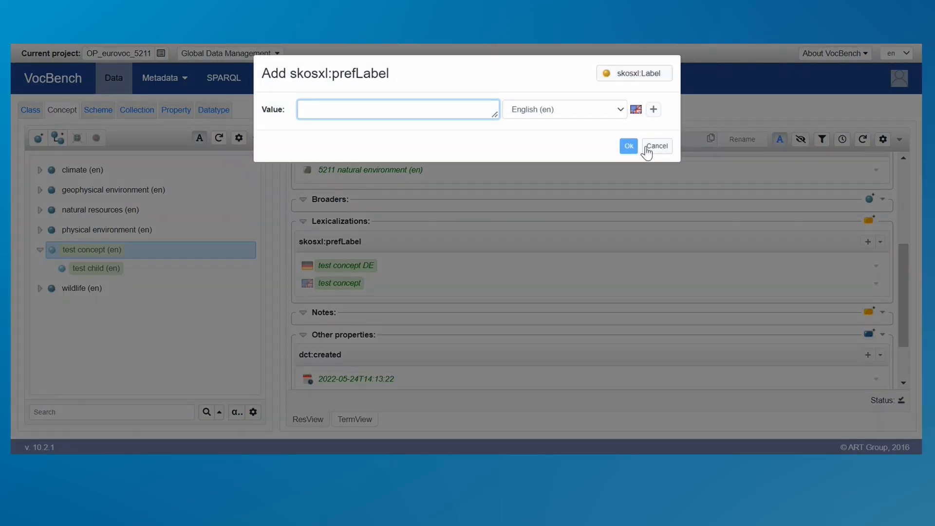
pyautogui.click(551, 116)
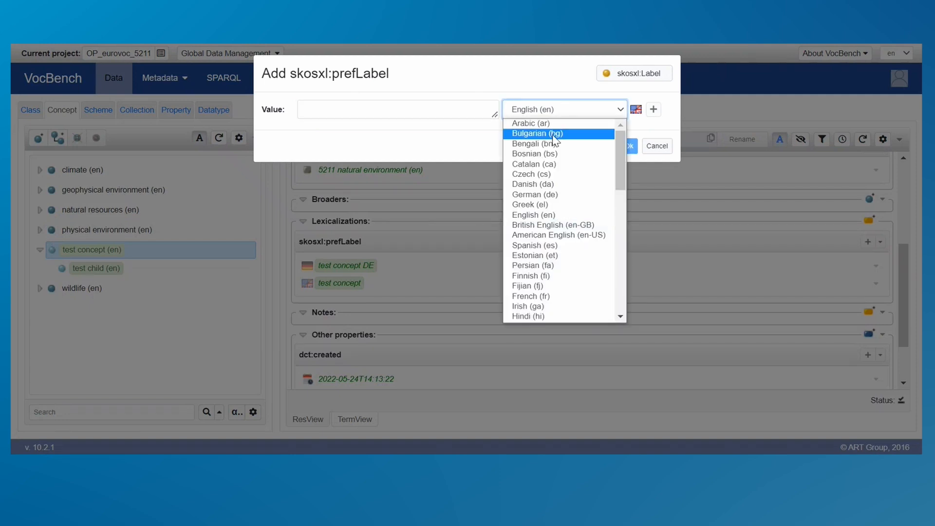
pyautogui.click(564, 178)
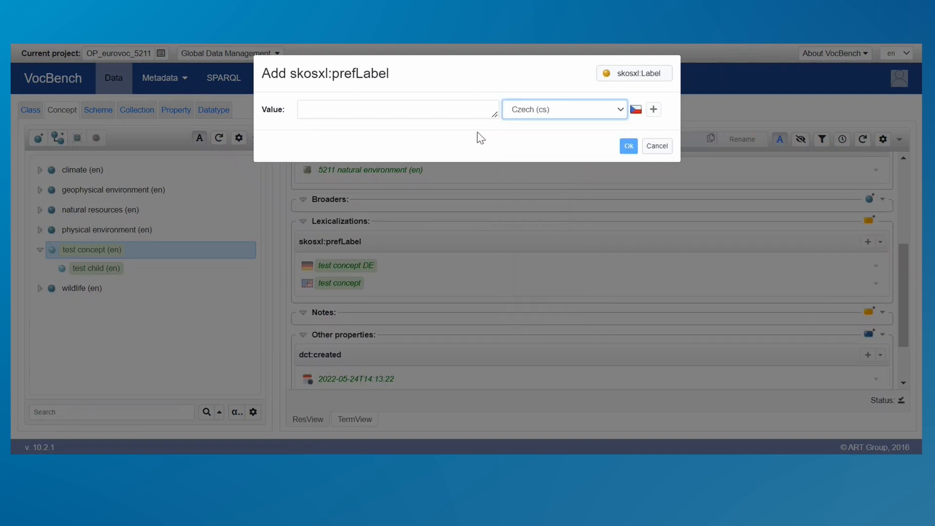
pyautogui.click(466, 111)
pyautogui.write('test ')
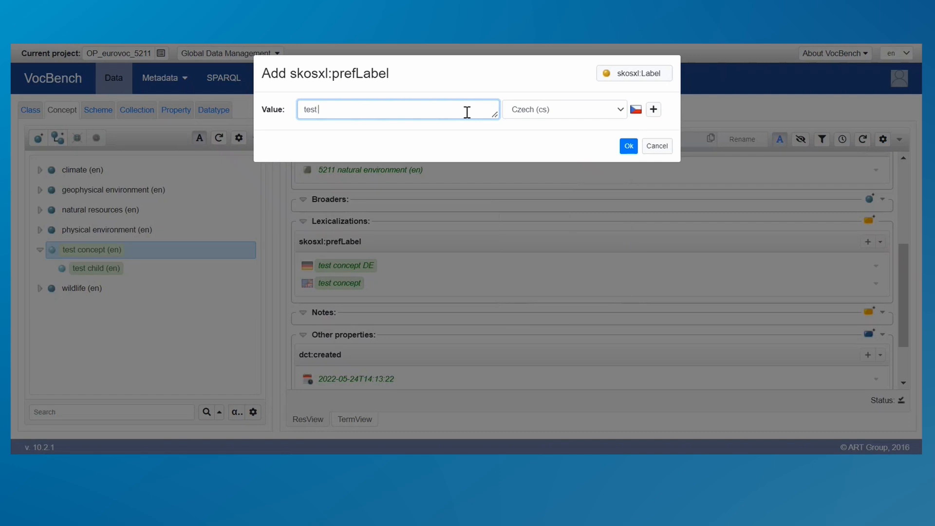
pyautogui.write('concept CS')
pyautogui.click(653, 110)
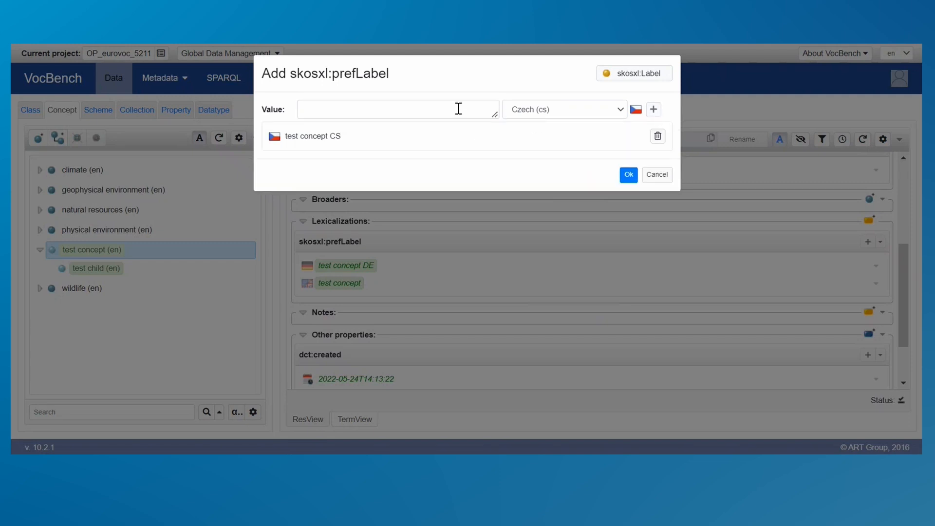
# Add the Bulgarian (bg) value "test concept BG" to the list of new preferred labels.
pyautogui.click(533, 112)
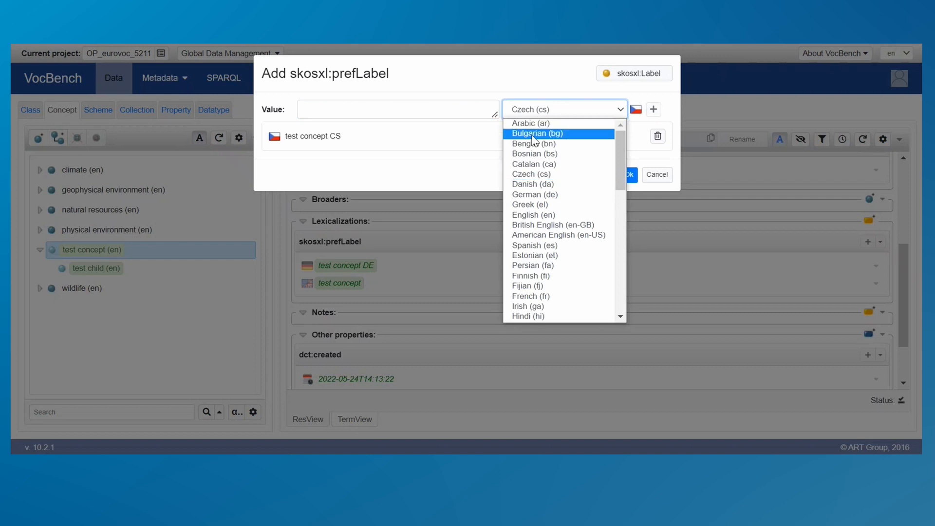
pyautogui.click(534, 134)
pyautogui.click(471, 111)
pyautogui.write('tes')
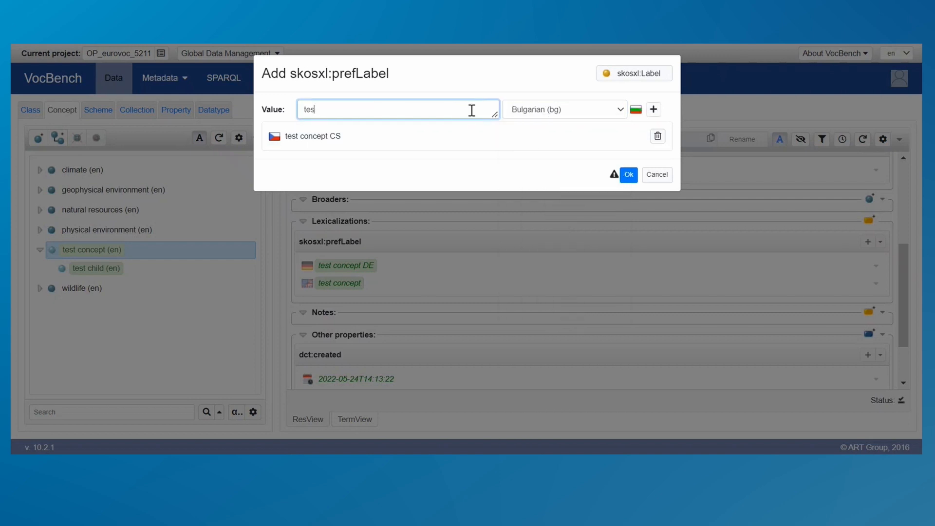
pyautogui.write('t concept BG')
pyautogui.click(653, 110)
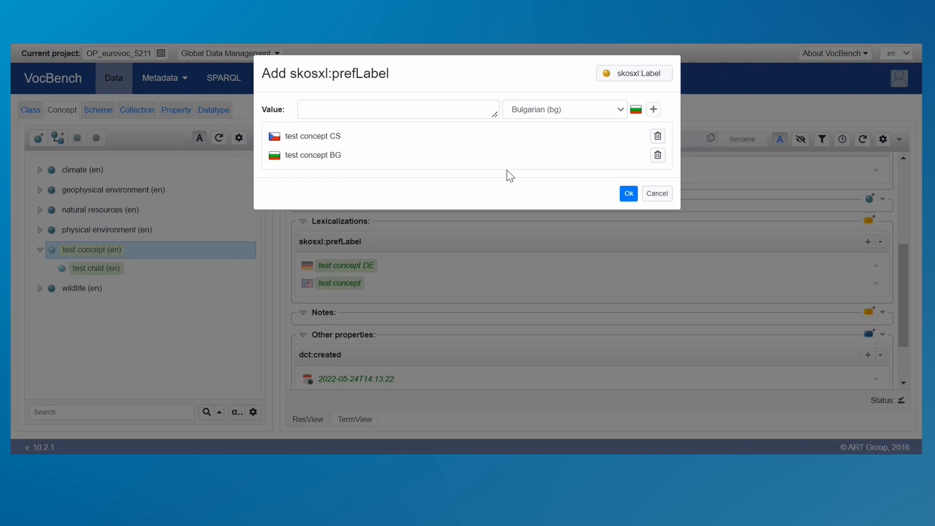
# Add the Greek (el) value "test concept EL" to the list and save all the new preferred labels.
pyautogui.click(585, 112)
pyautogui.press('Escape')
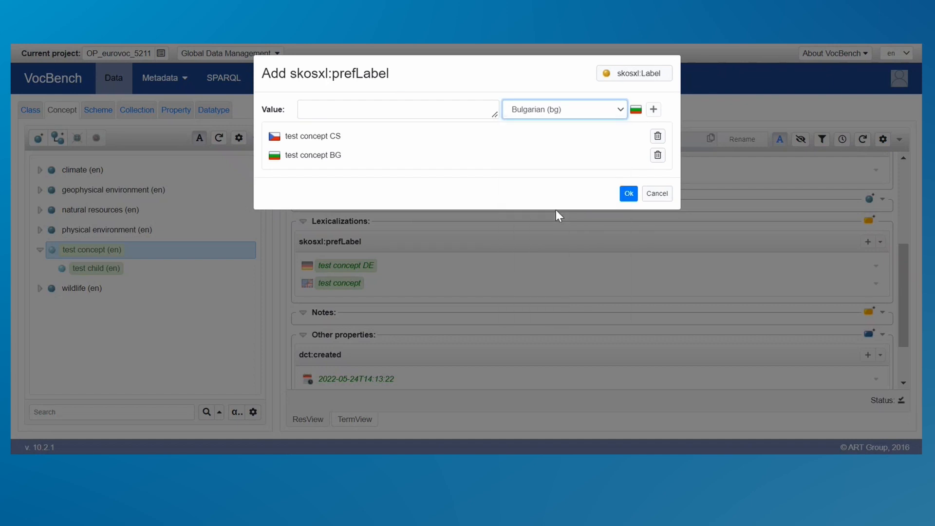
pyautogui.click(465, 113)
pyautogui.write('test concept EL')
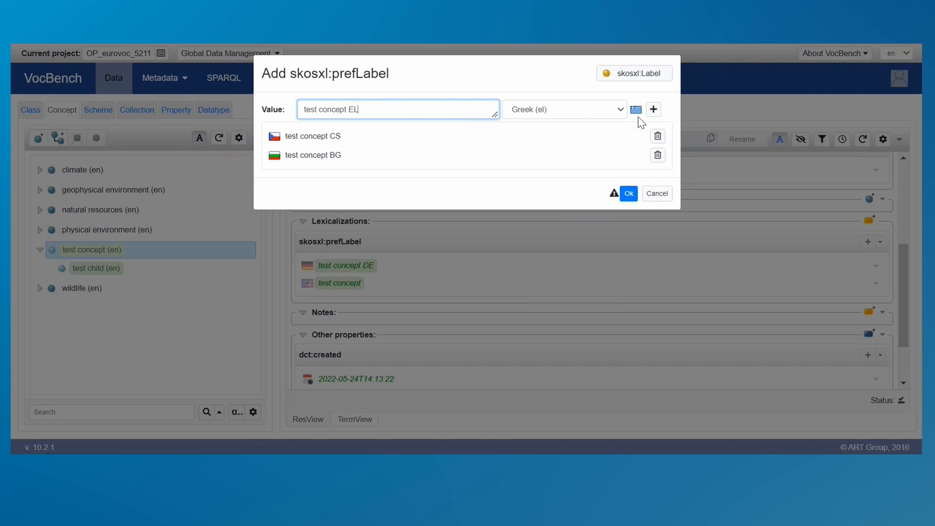
pyautogui.click(653, 109)
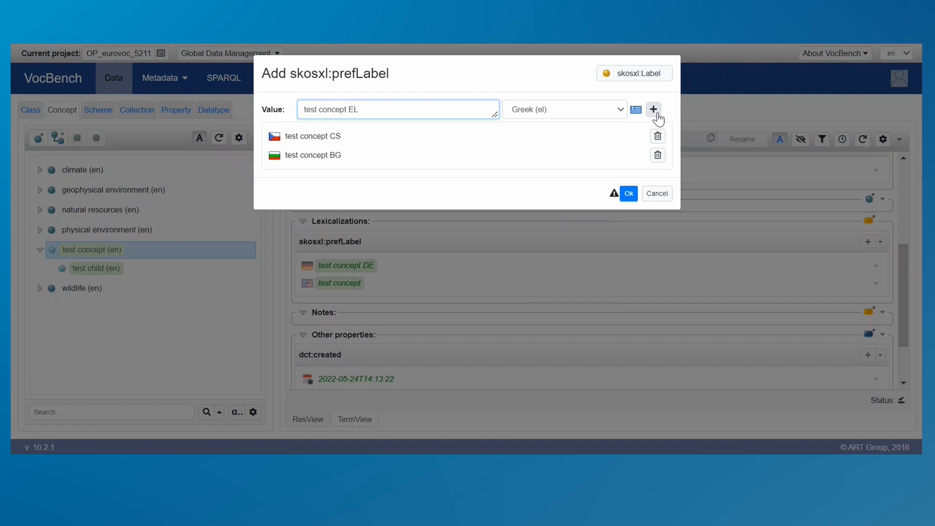
pyautogui.click(628, 213)
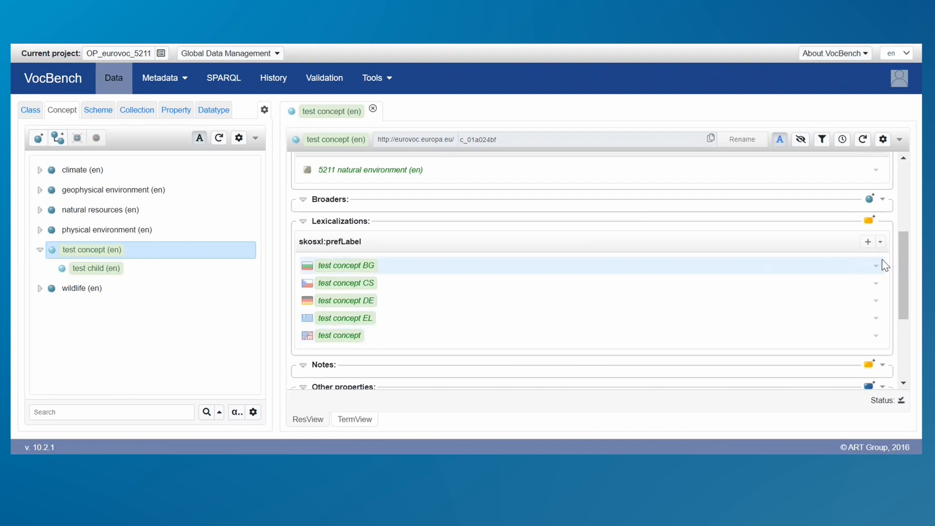
# Turn off the Show flags option in the VocBench preferences.
pyautogui.moveTo(903, 263); pyautogui.dragTo(903, 281)
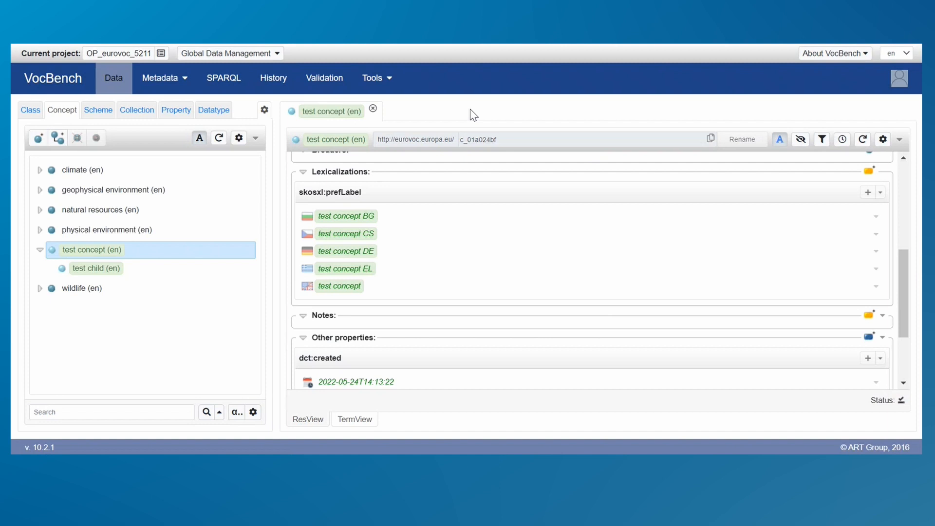
pyautogui.click(899, 83)
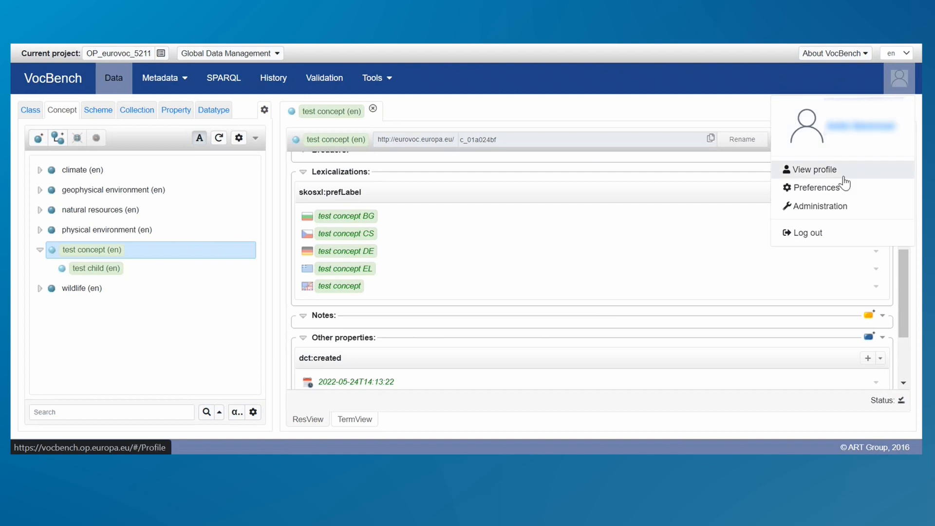
pyautogui.click(831, 193)
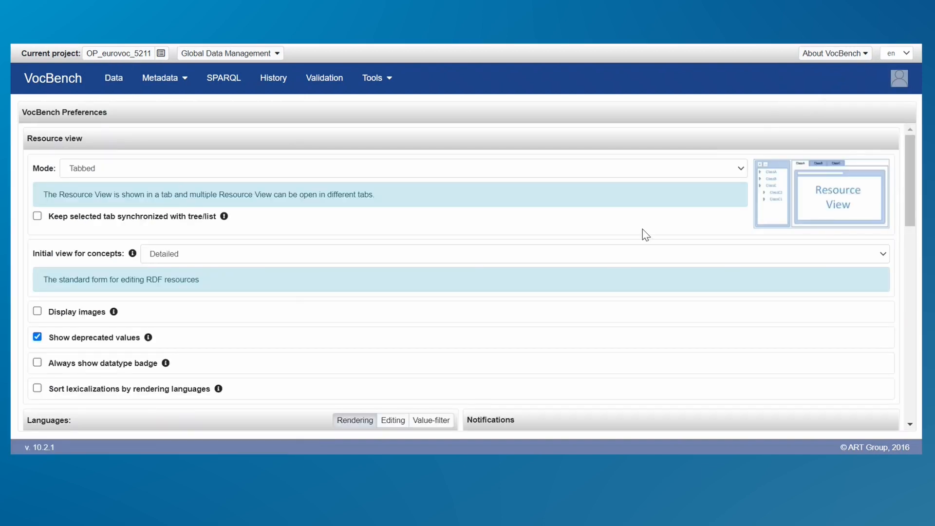
pyautogui.moveTo(912, 177); pyautogui.dragTo(915, 393)
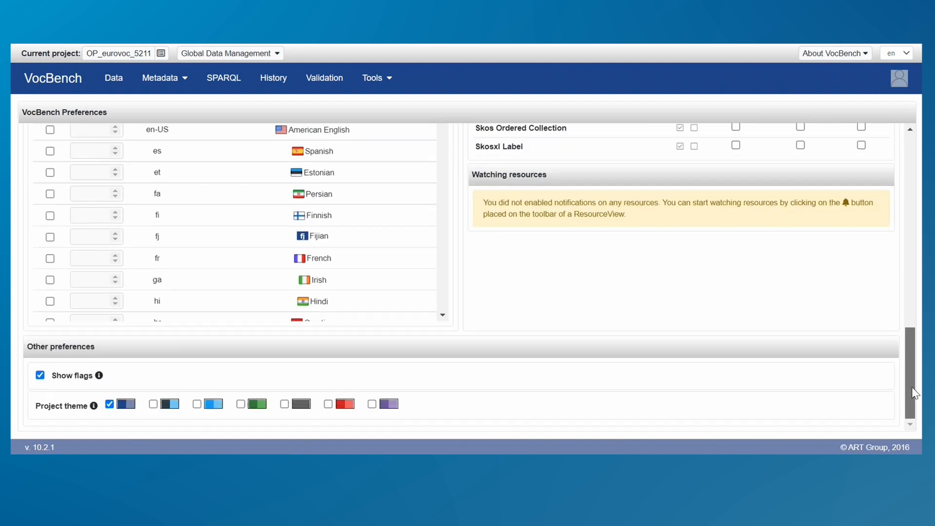
pyautogui.click(39, 376)
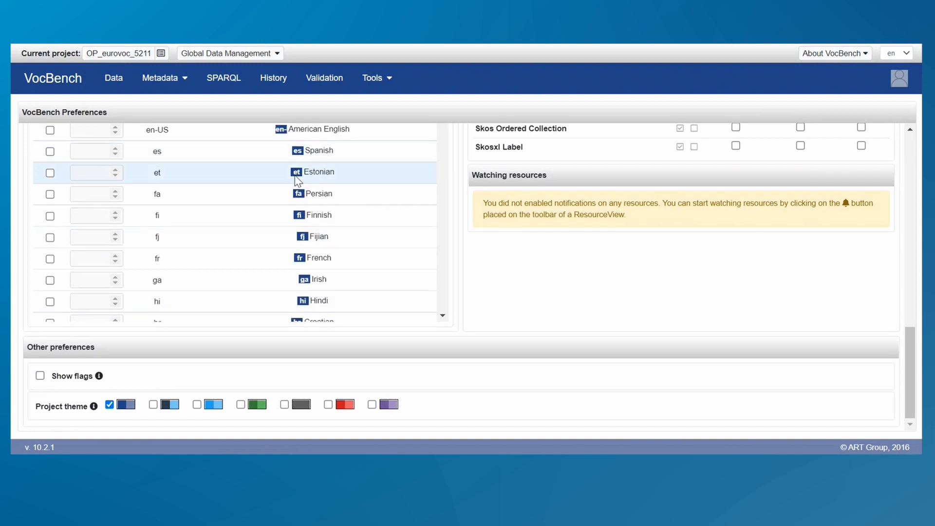
# Return to the data view and refresh the resource view of "test concept" at its lexicalizations.
pyautogui.click(117, 80)
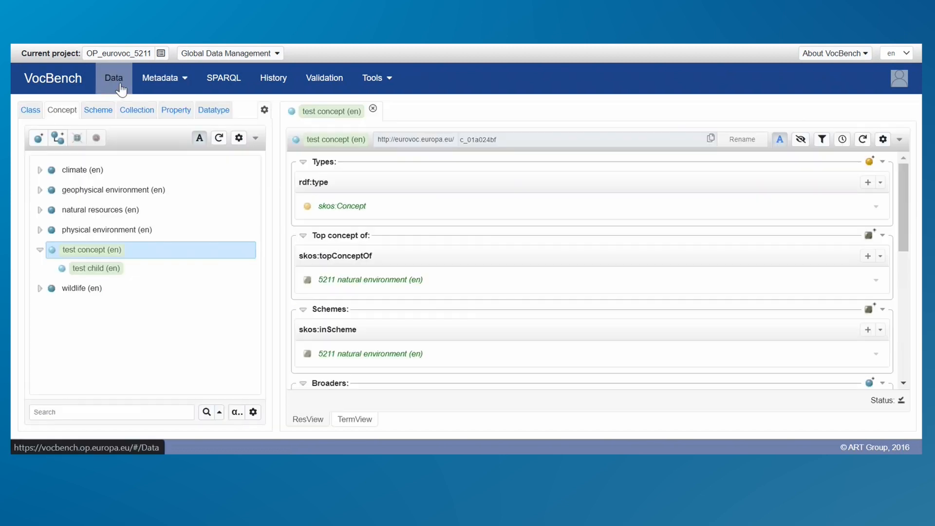
pyautogui.scroll(-4, 903, 219)
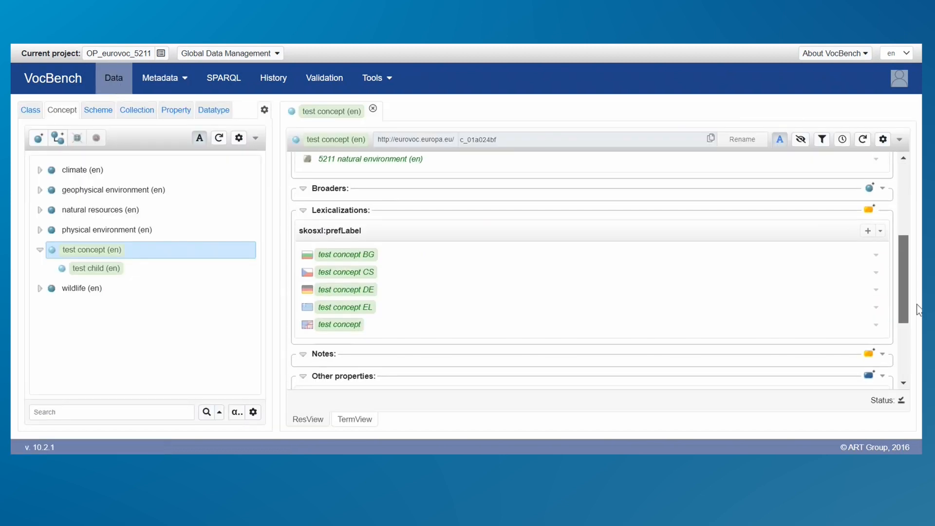
pyautogui.click(863, 141)
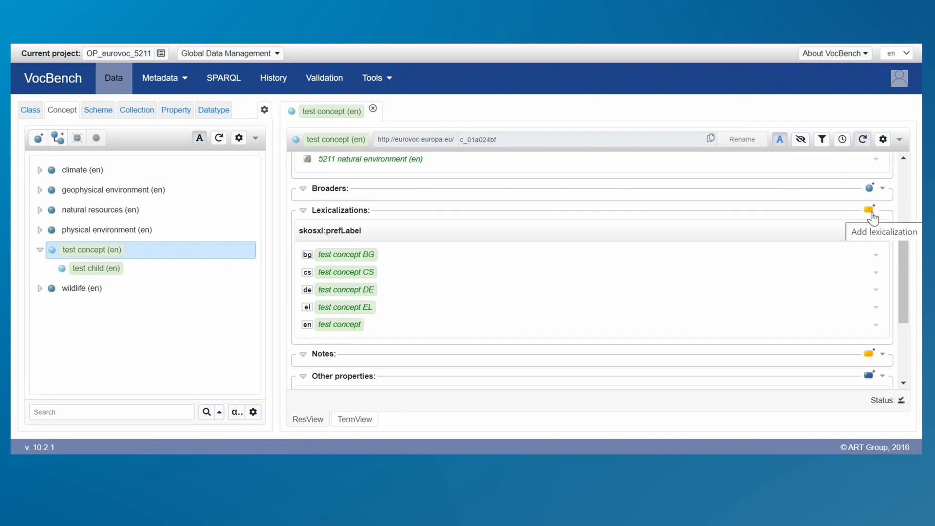
# Add a skosxl:altLabel lexicalization with the English (en) value "altLabel EN" to "test concept".
pyautogui.click(870, 211)
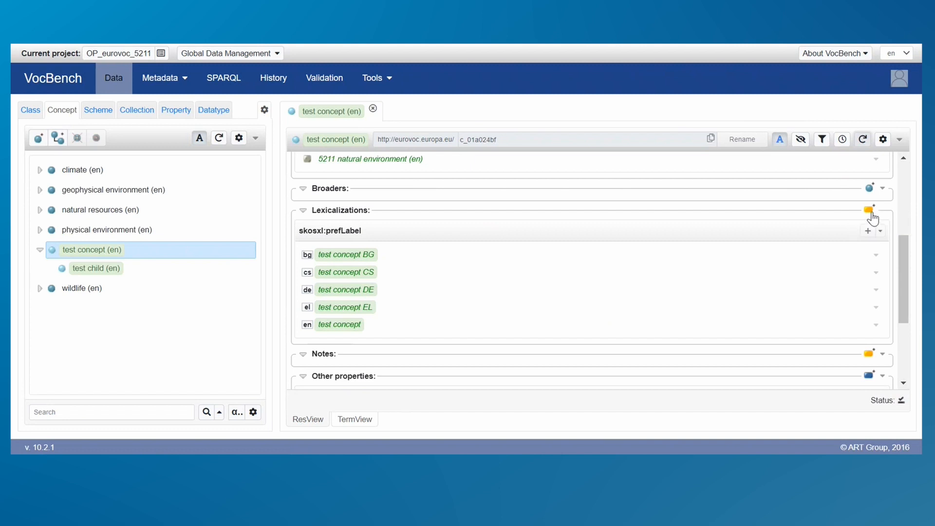
pyautogui.click(409, 189)
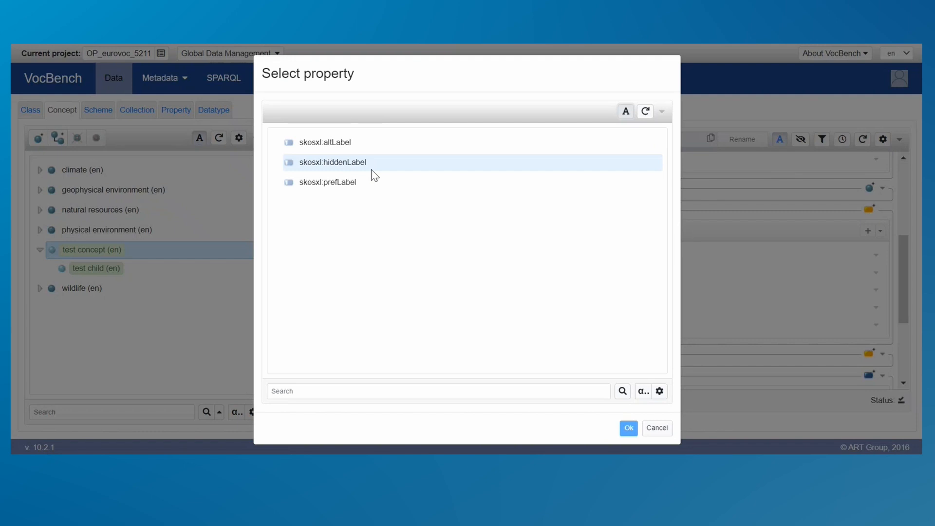
pyautogui.click(346, 147)
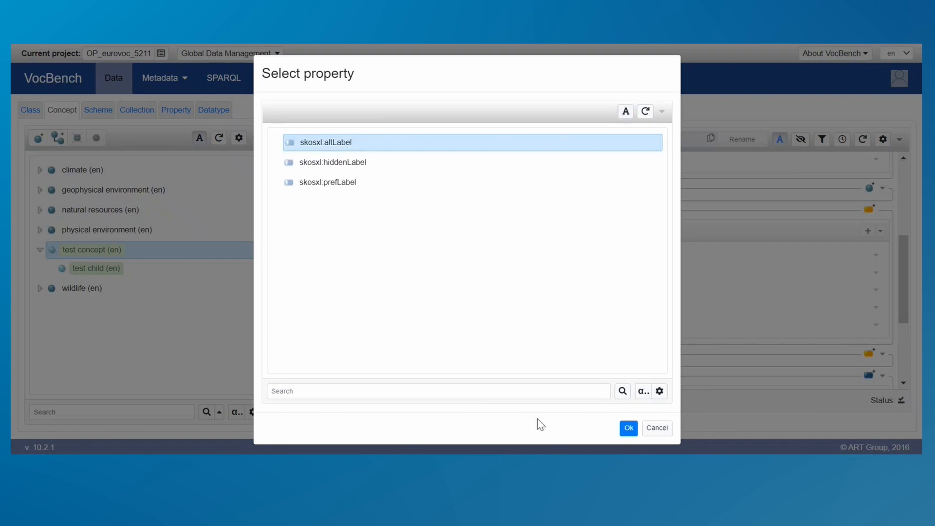
pyautogui.click(628, 429)
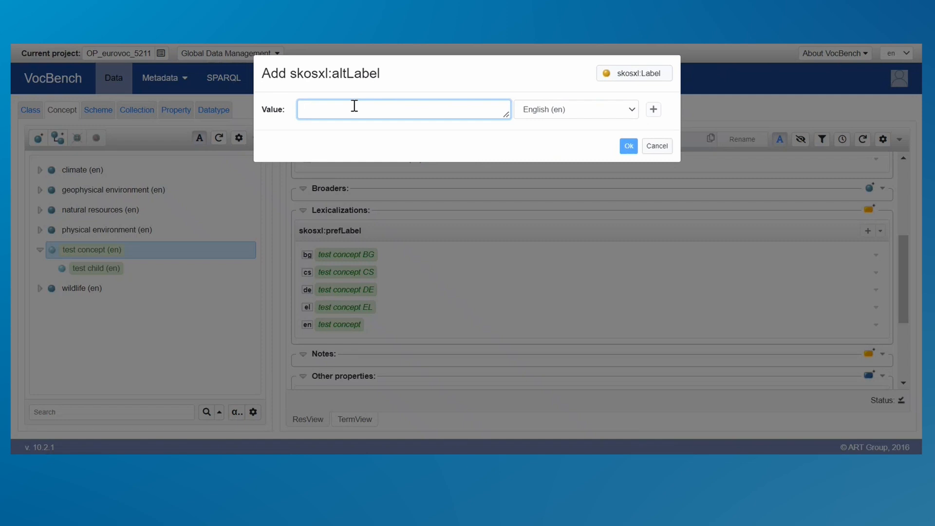
pyautogui.write('altLabel EN')
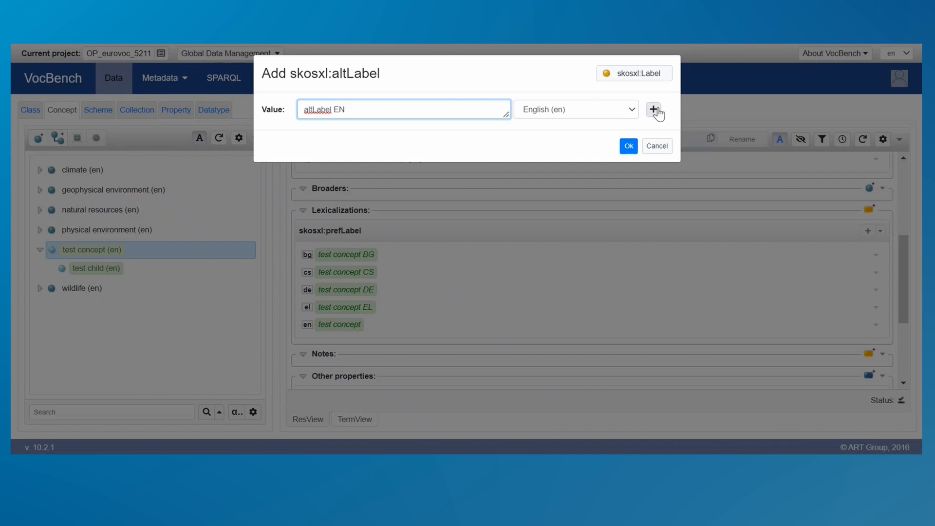
pyautogui.click(628, 147)
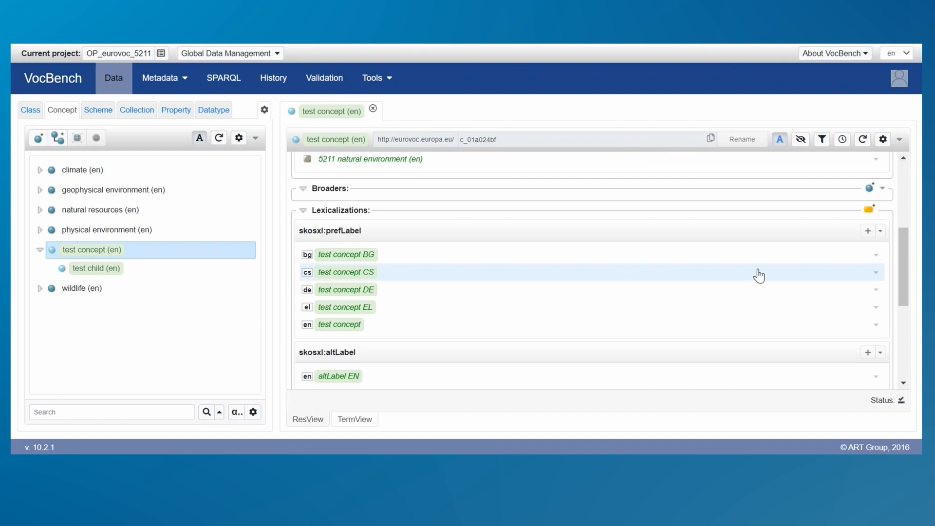
pyautogui.scroll(-1, 905, 263)
pyautogui.scroll(-2, 905, 263)
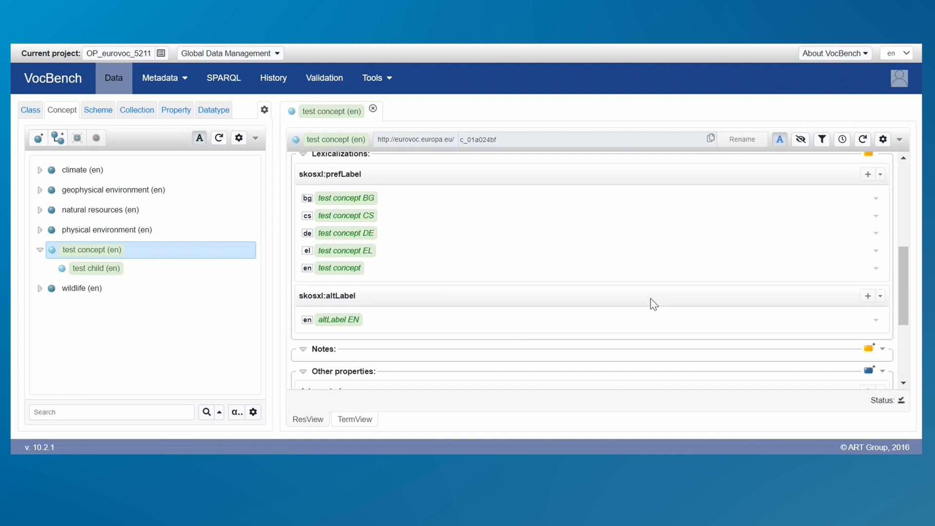
pyautogui.click(867, 297)
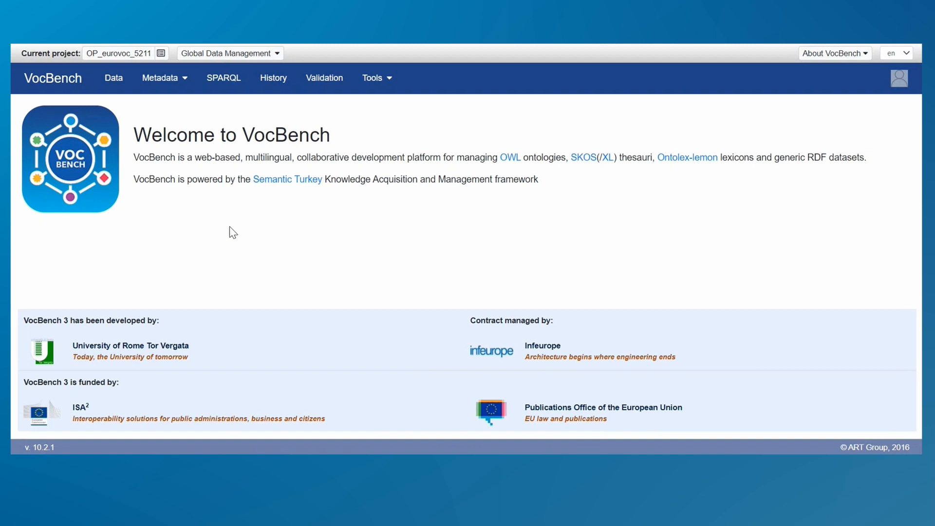
# Access the OP_eurovoc_5211 project and open "test concept" from the concept tree in the data view.
pyautogui.click(161, 54)
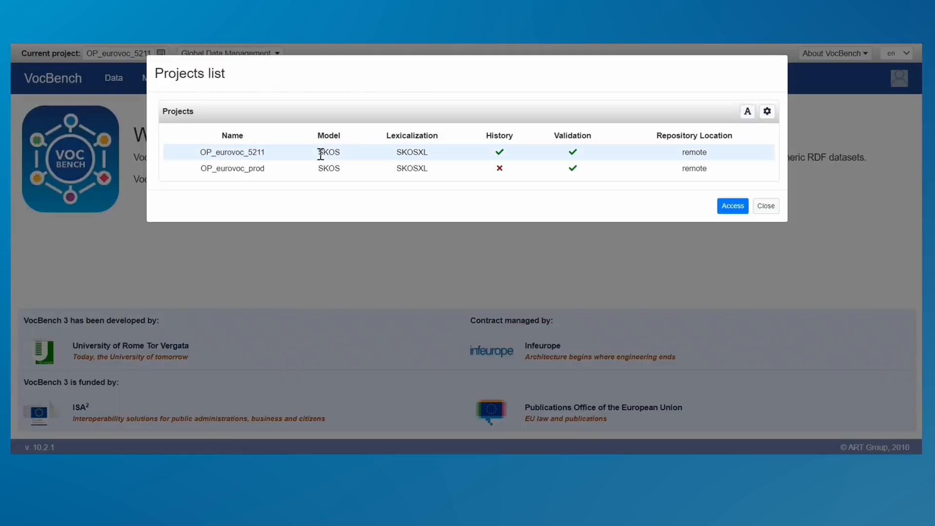
pyautogui.click(730, 210)
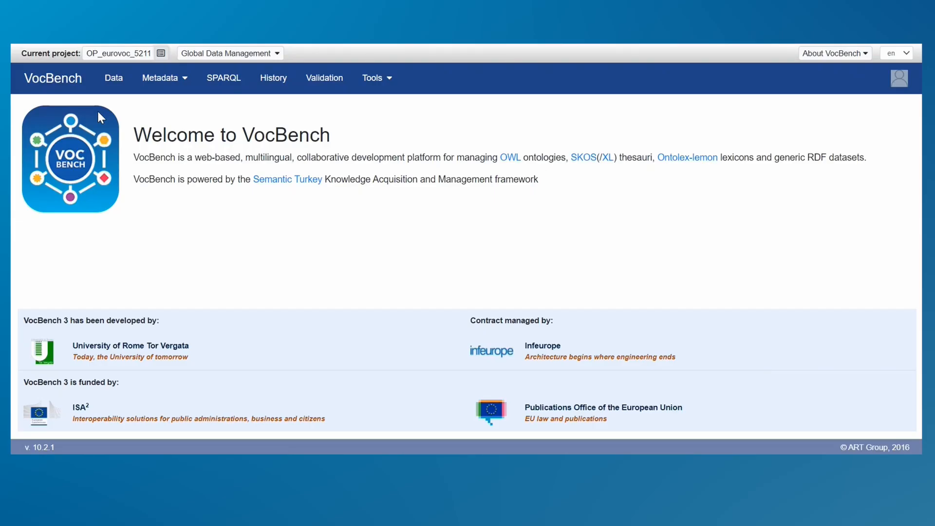
pyautogui.click(130, 80)
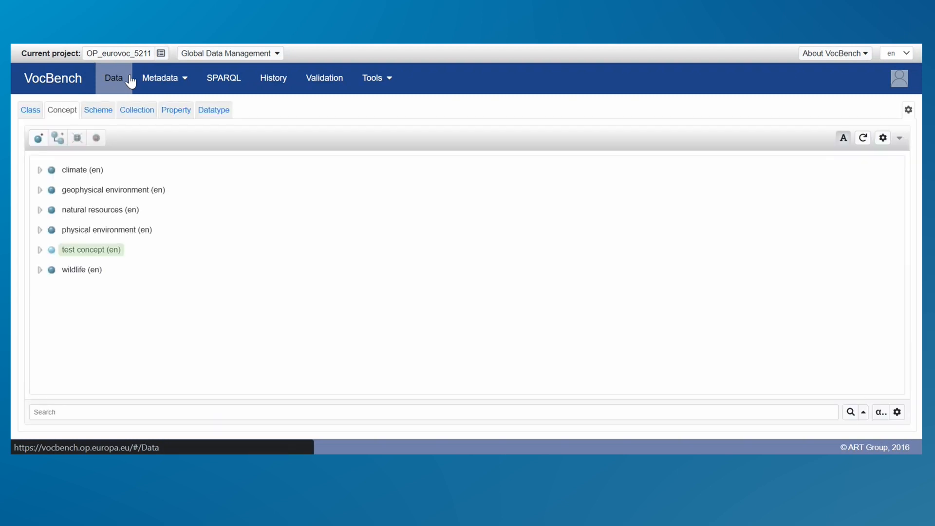
pyautogui.click(127, 252)
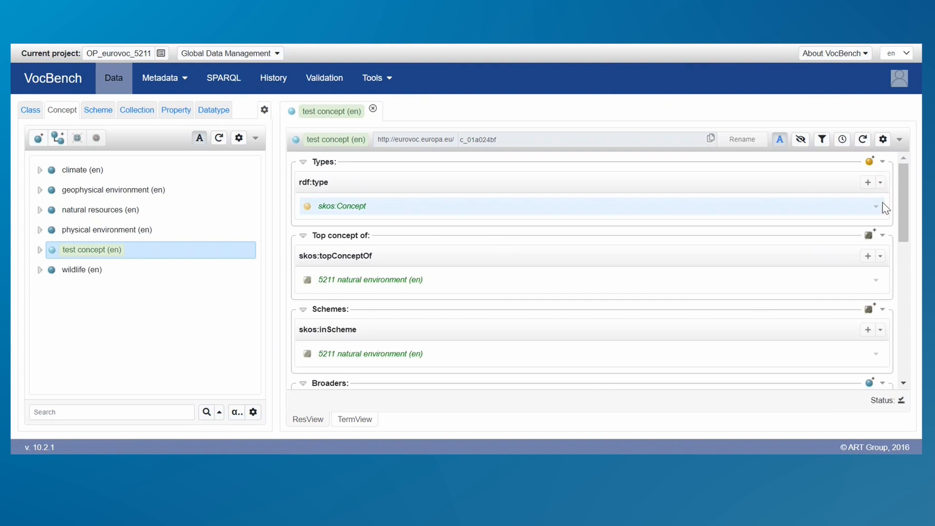
# Start a new note on "test concept" using the skos:definition property with the literal range.
pyautogui.moveTo(903, 209); pyautogui.dragTo(917, 268)
pyautogui.scroll(-2, 813, 272)
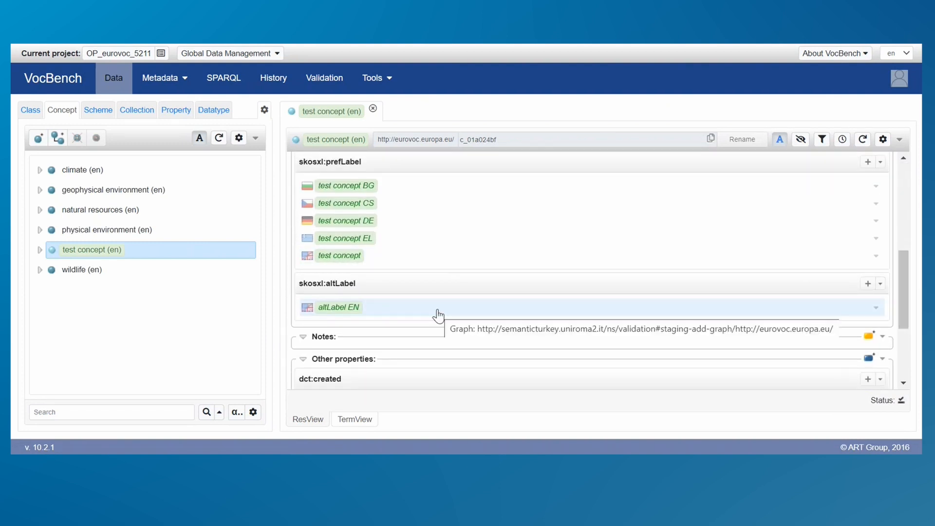
pyautogui.moveTo(905, 294); pyautogui.dragTo(910, 328)
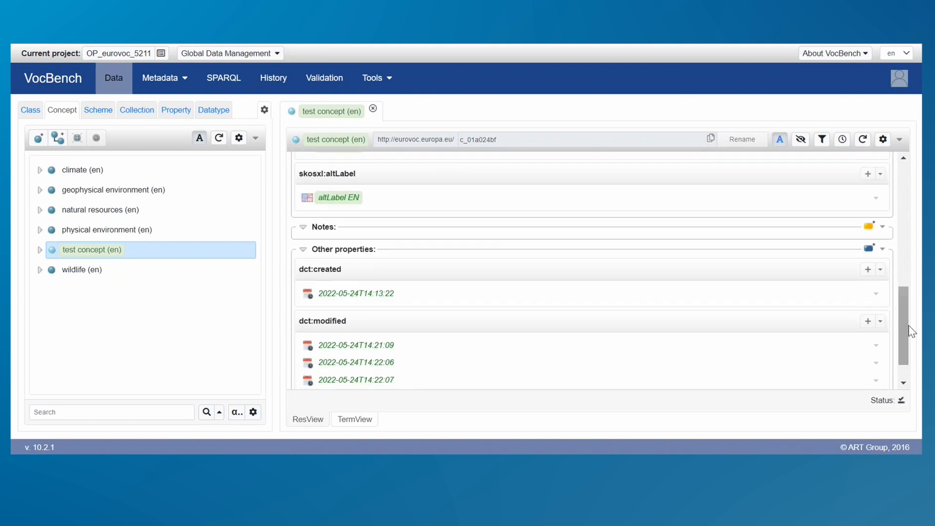
pyautogui.click(869, 226)
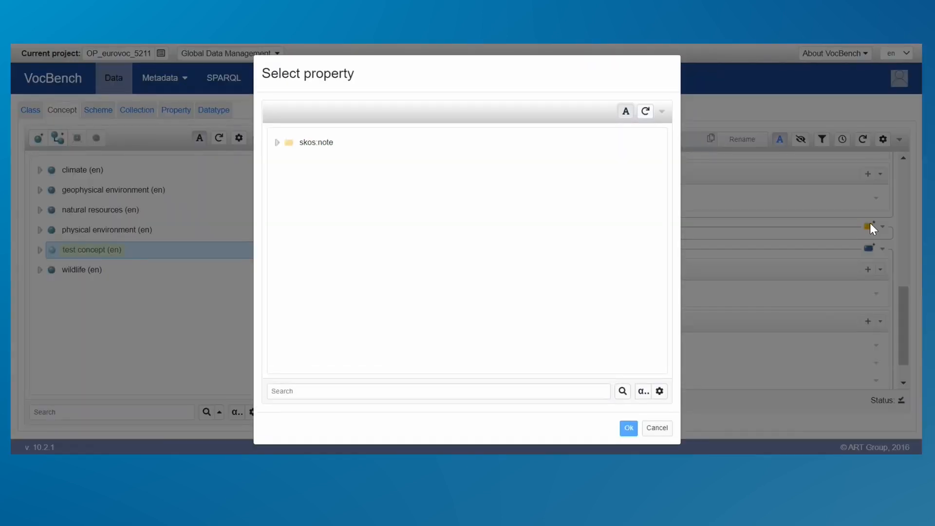
pyautogui.click(277, 146)
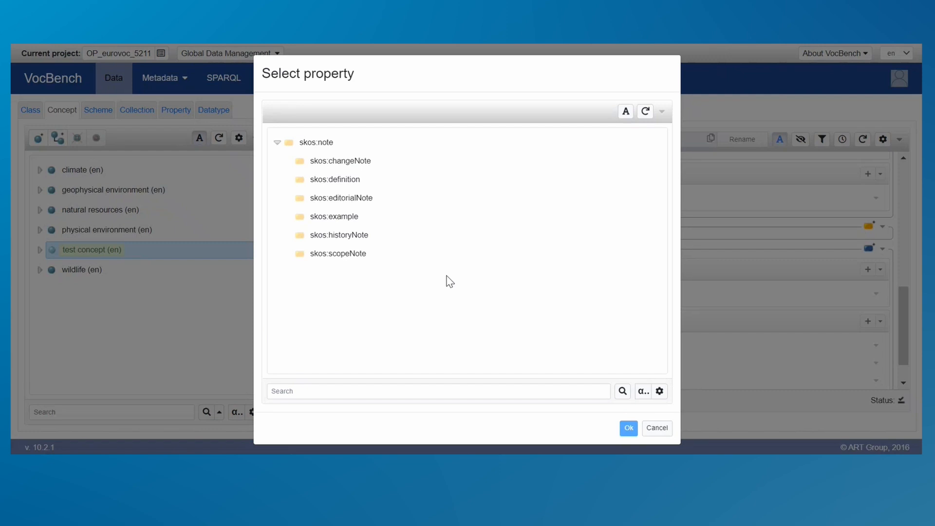
pyautogui.click(393, 180)
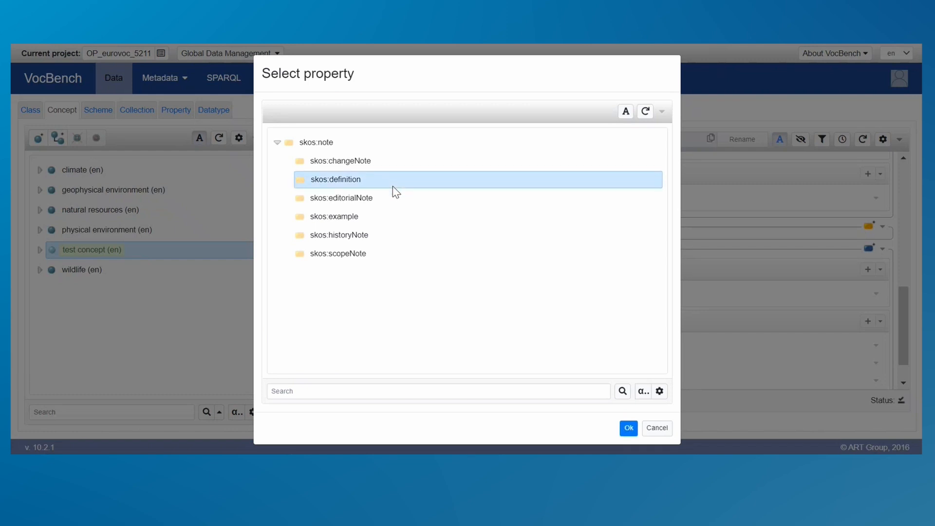
pyautogui.click(633, 432)
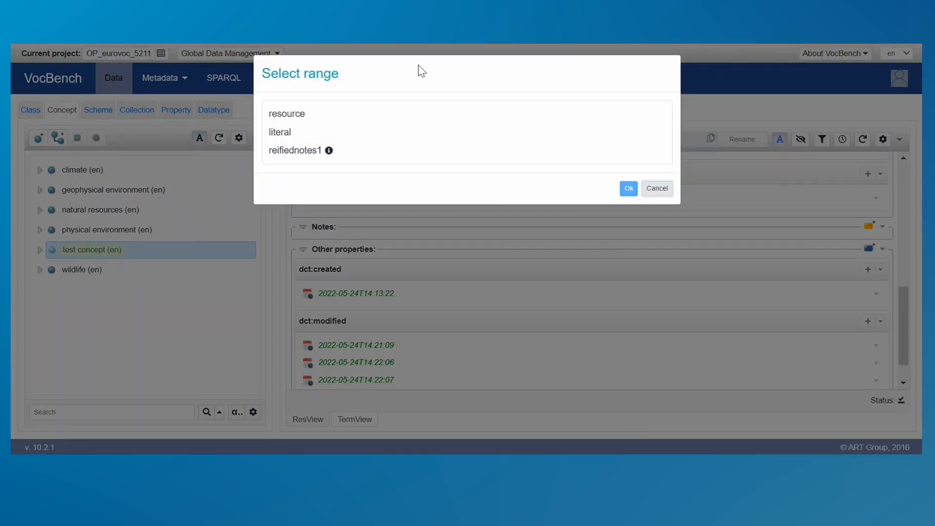
pyautogui.click(285, 132)
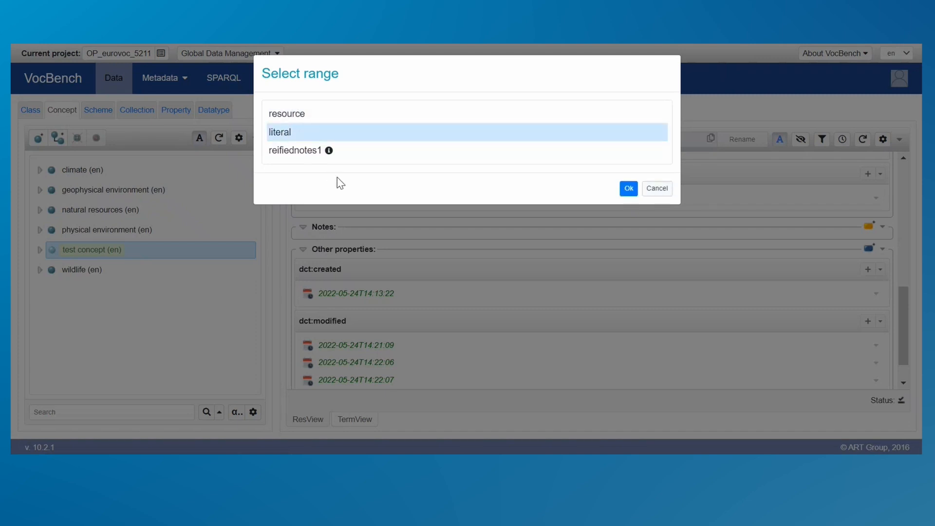
pyautogui.click(628, 188)
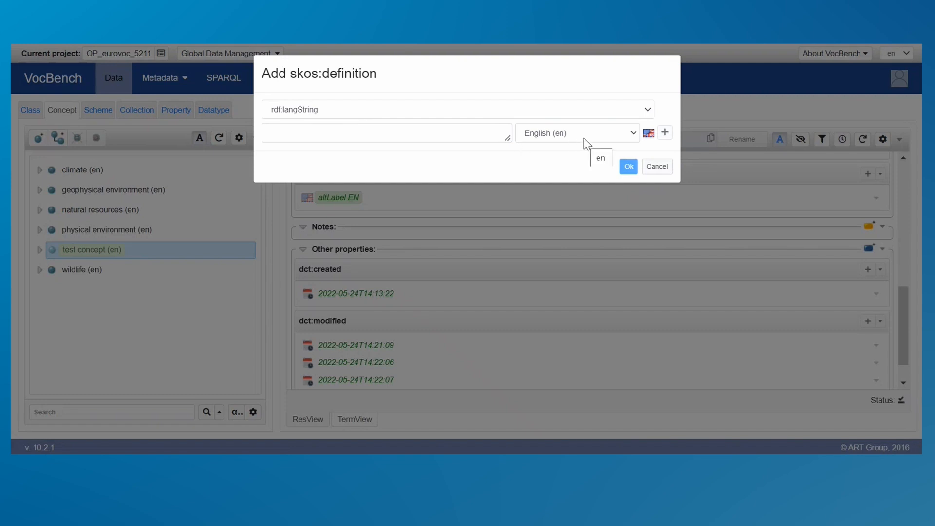
# Enter "This is the definition." as the English (en) skos:definition value and save it.
pyautogui.click(428, 135)
pyautogui.write('T')
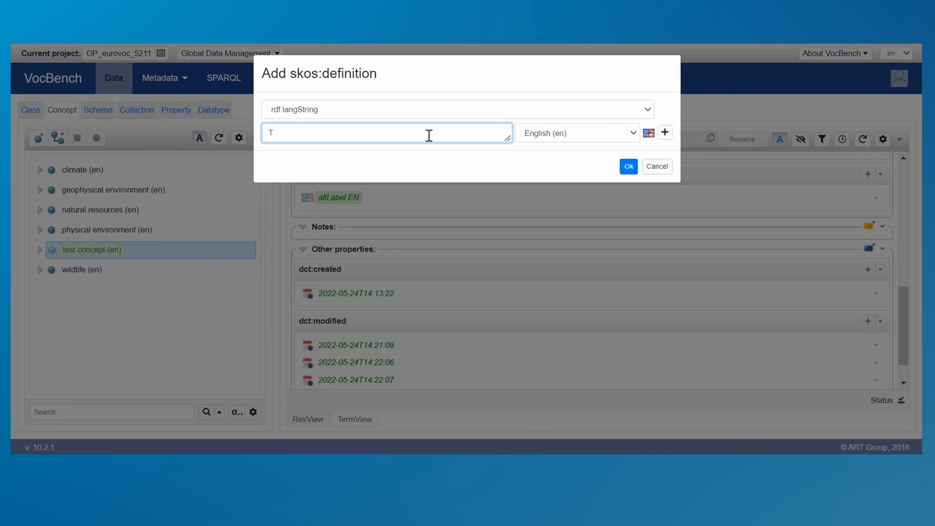
pyautogui.write('his is the definition.')
pyautogui.click(628, 167)
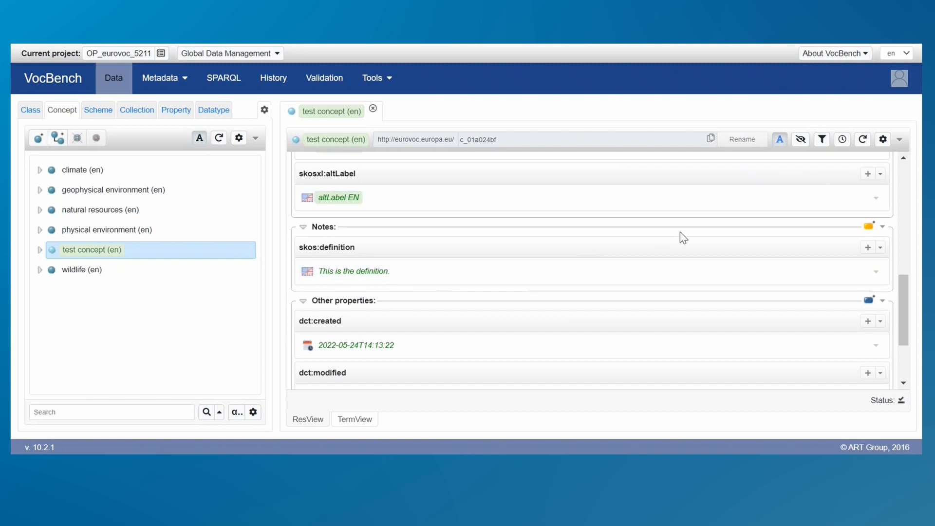
pyautogui.click(869, 225)
pyautogui.click(276, 142)
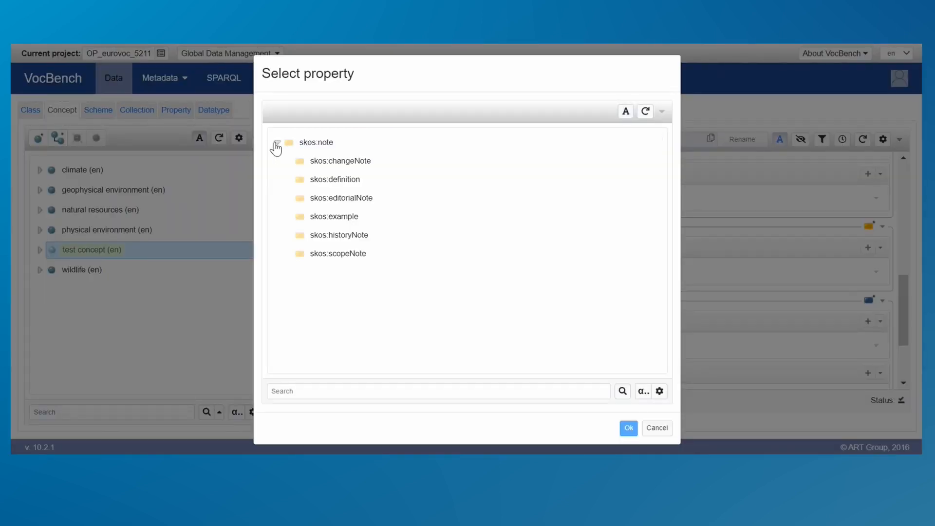
pyautogui.click(320, 168)
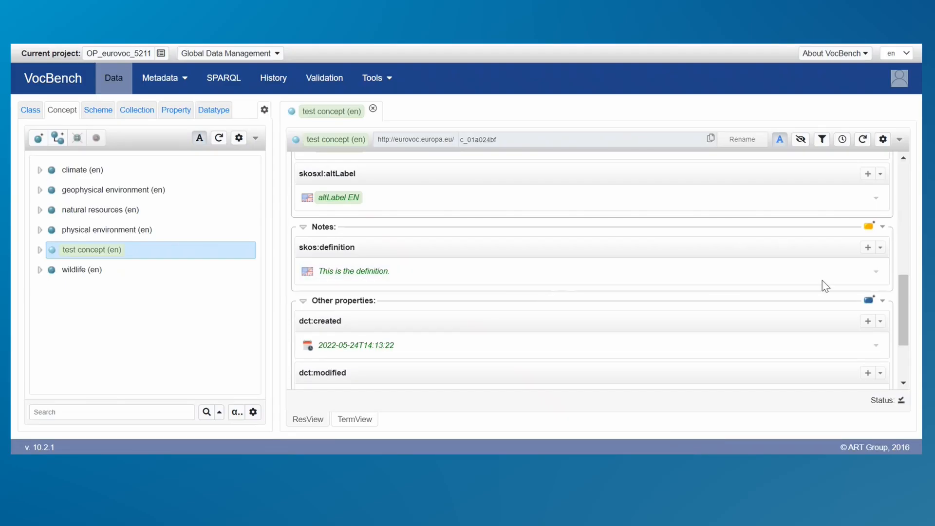
pyautogui.click(867, 248)
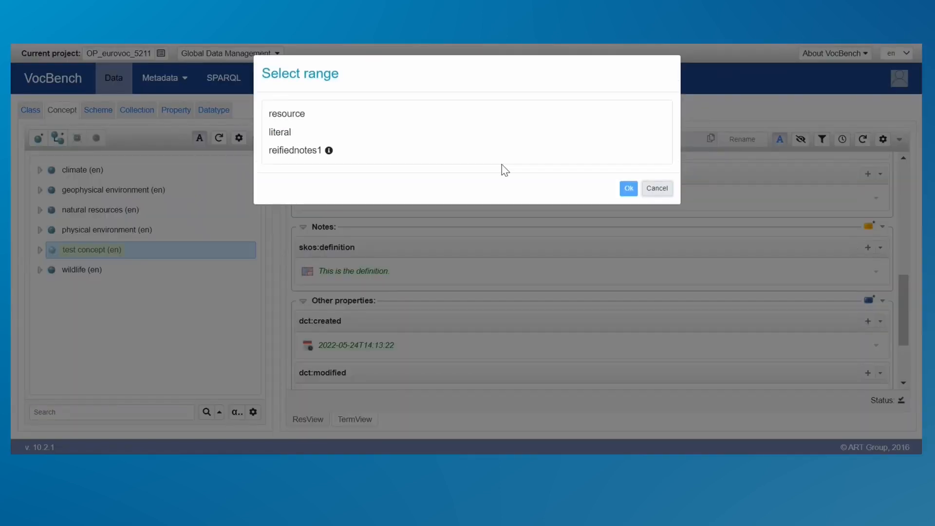
pyautogui.click(412, 135)
pyautogui.click(629, 188)
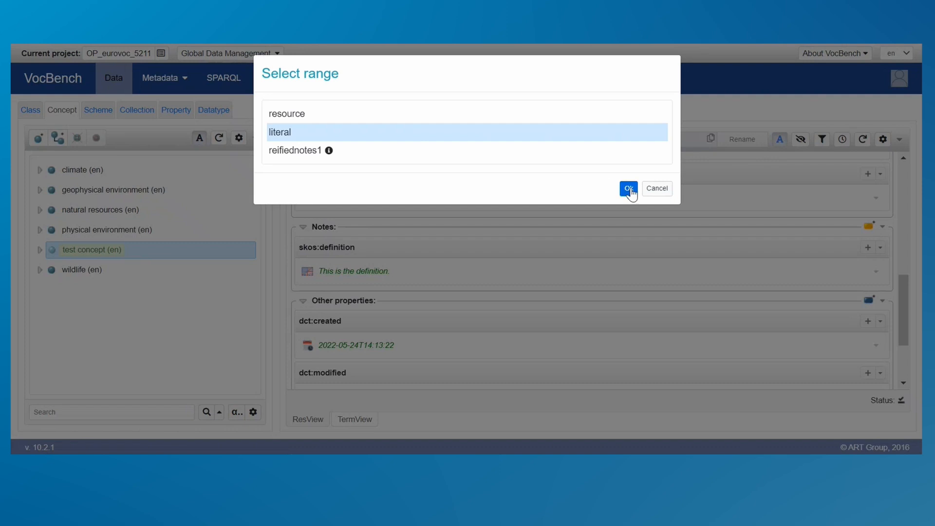
pyautogui.click(613, 137)
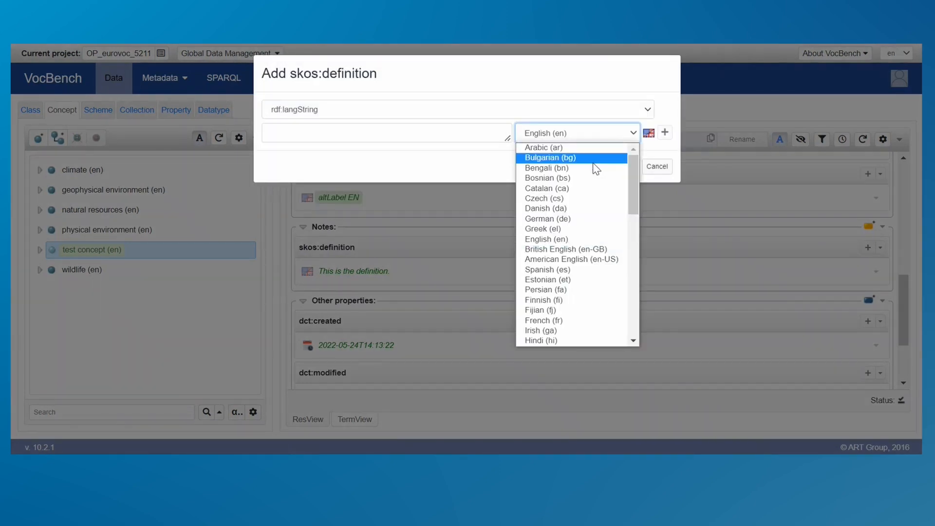
pyautogui.click(589, 189)
pyautogui.click(378, 138)
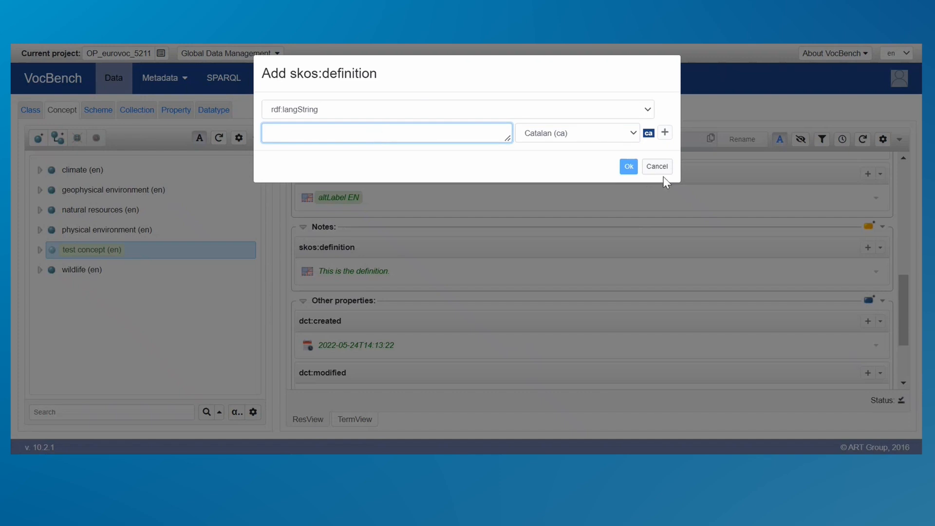
pyautogui.click(656, 166)
# Start a new entry under the other properties of "test concept", showing all properties and choosing rdfs:comment.
pyautogui.scroll(-3, 908, 331)
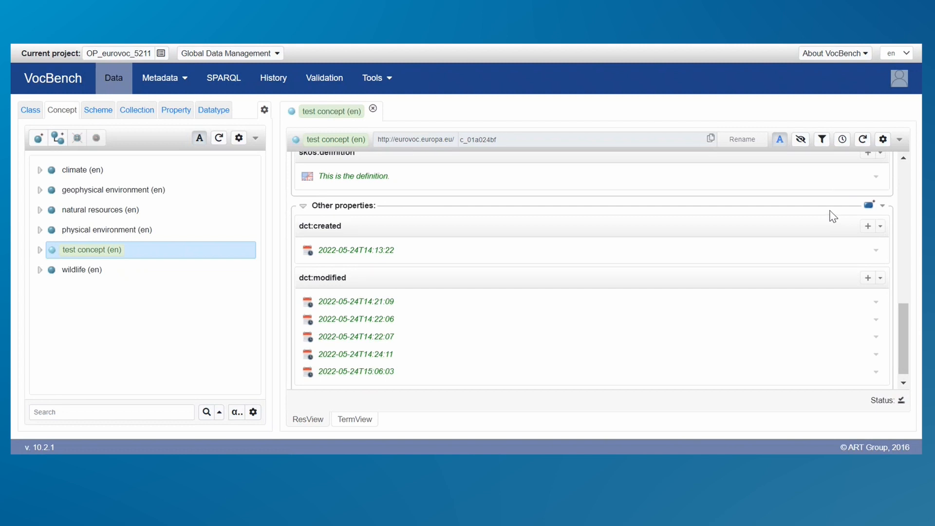
pyautogui.click(868, 206)
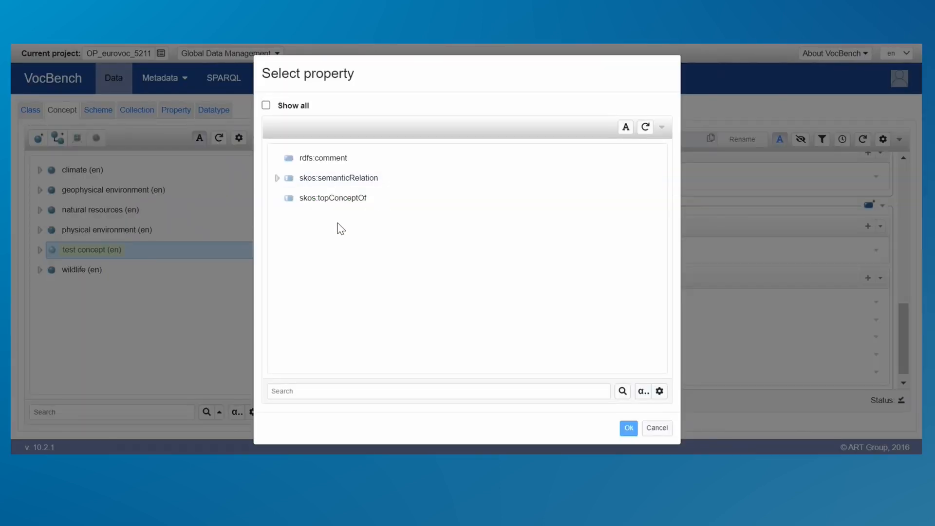
pyautogui.click(266, 105)
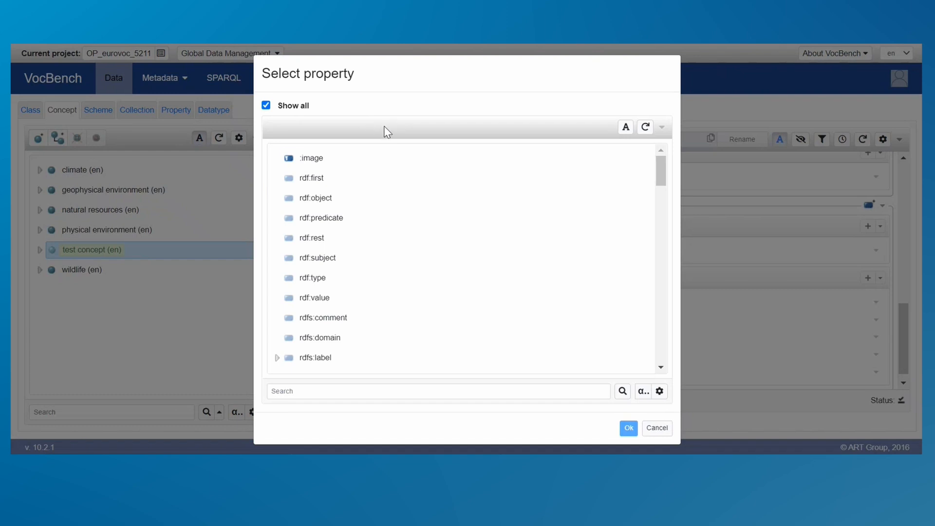
pyautogui.moveTo(653, 175); pyautogui.dragTo(667, 367)
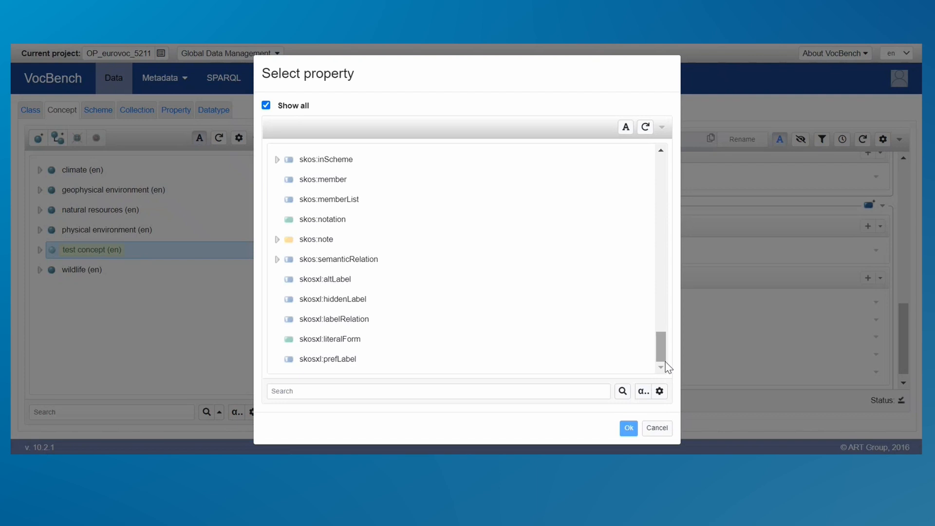
pyautogui.moveTo(667, 366); pyautogui.dragTo(666, 198)
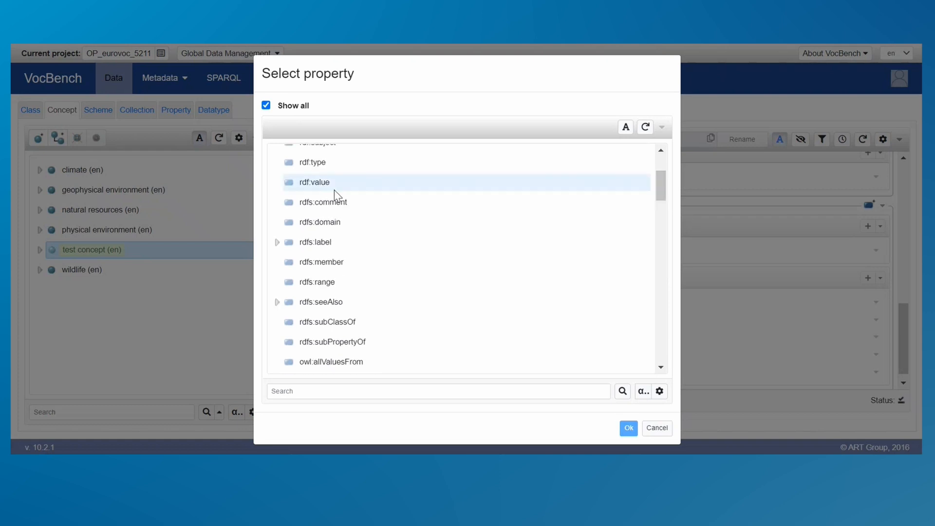
pyautogui.click(318, 200)
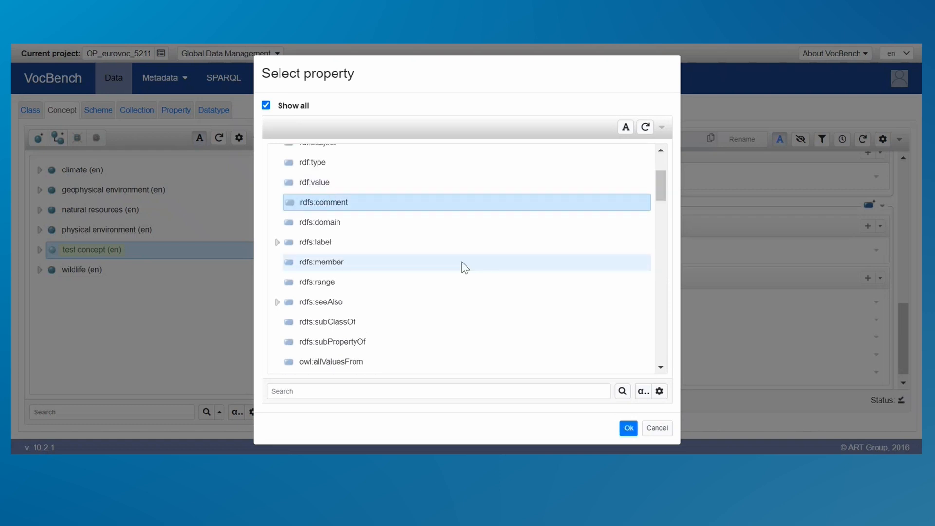
pyautogui.click(629, 427)
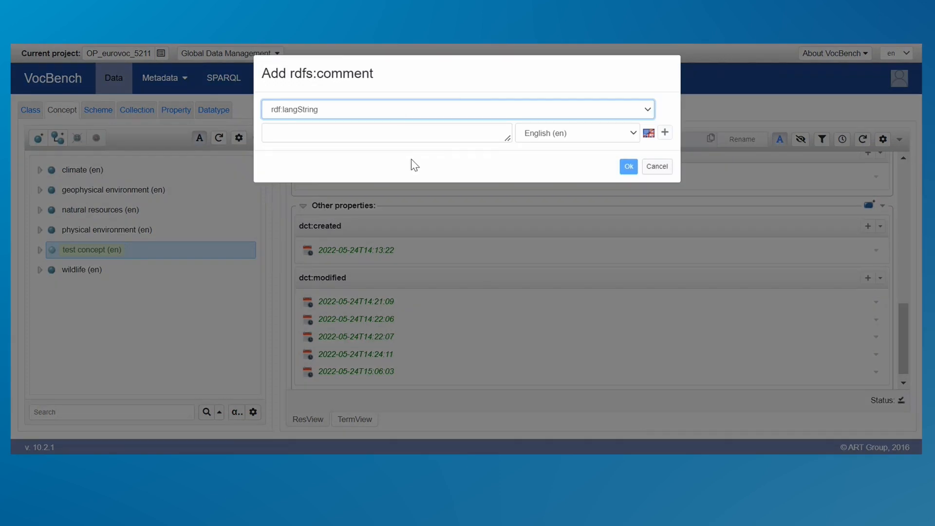
# Enter "This is the comment" as the English (en) rdfs:comment value, save it and review the added comment.
pyautogui.click(347, 135)
pyautogui.write('This is the comment')
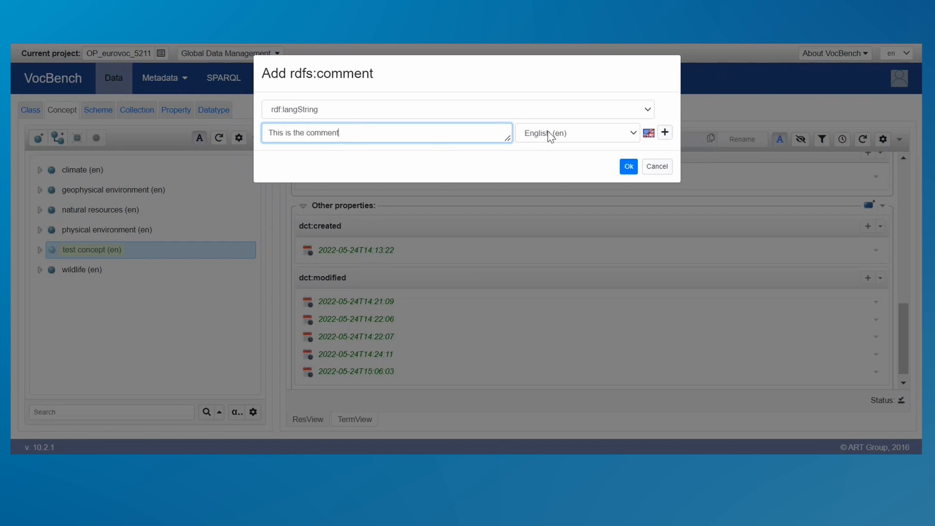
pyautogui.click(628, 168)
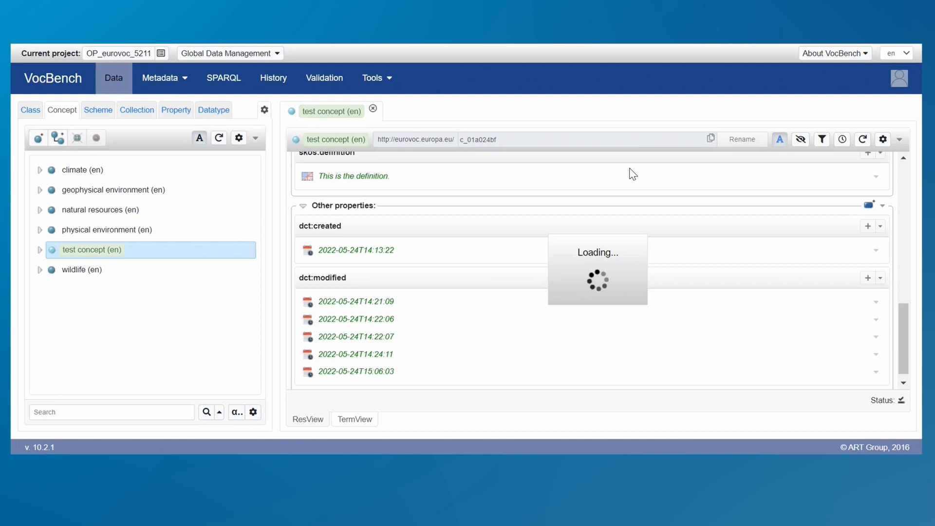
pyautogui.scroll(-3, 901, 312)
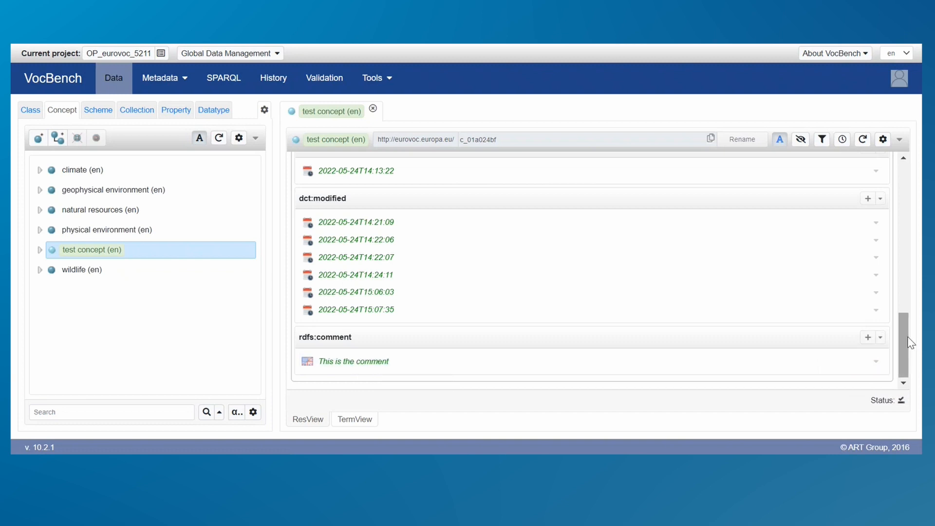
pyautogui.moveTo(904, 342); pyautogui.dragTo(909, 322)
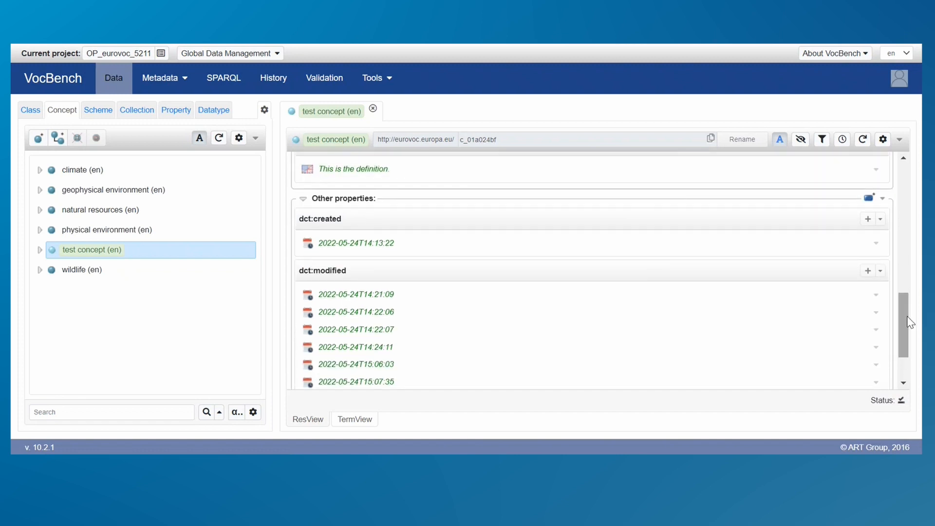